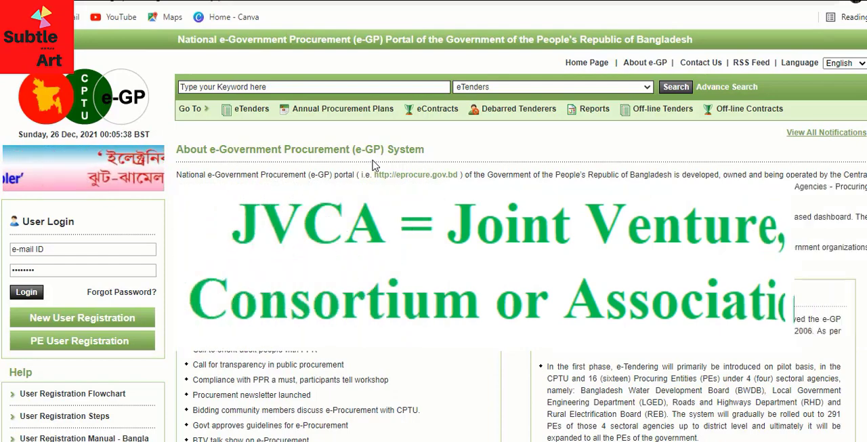
Log in to the e-GP portal with the saved tenderer e-mail and account password, postponing the information update.
left_click(63, 253)
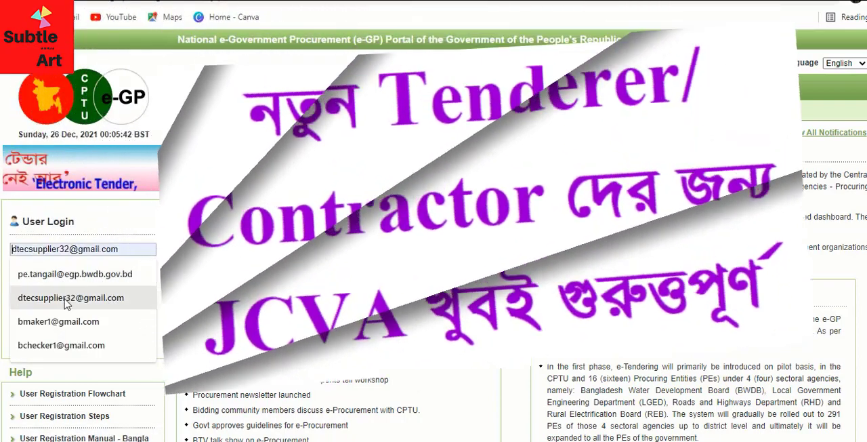
left_click(65, 298)
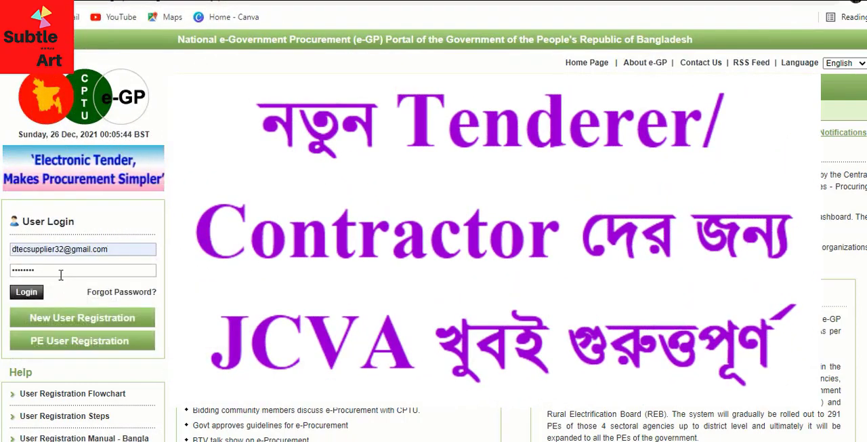
left_click(61, 274)
key("BackSpace")
key("BackSpace")
key("BackSpace")
key("BackSpace")
key("BackSpace")
key("BackSpace")
key("BackSpace")
key("BackSpace")
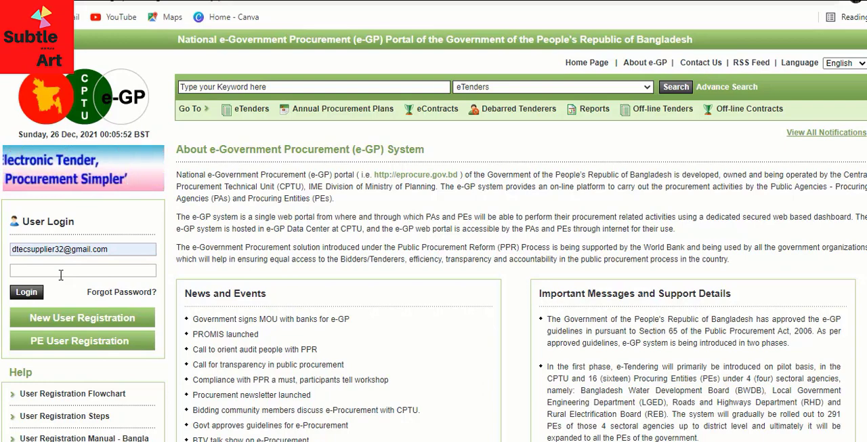
type("••••••")
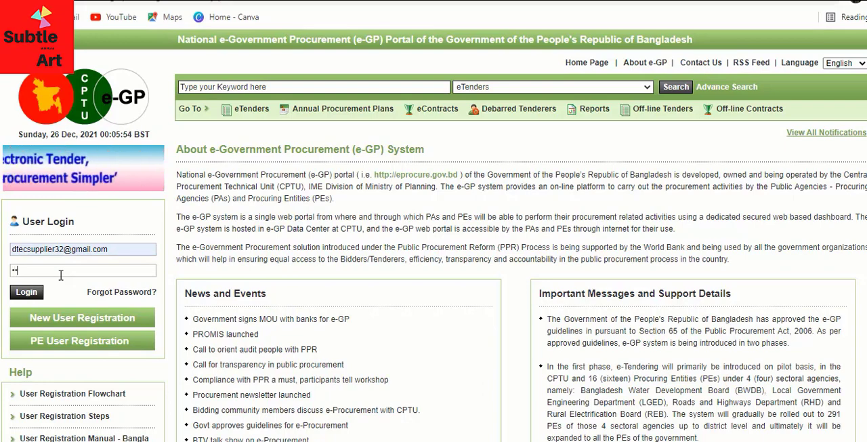
type("••••")
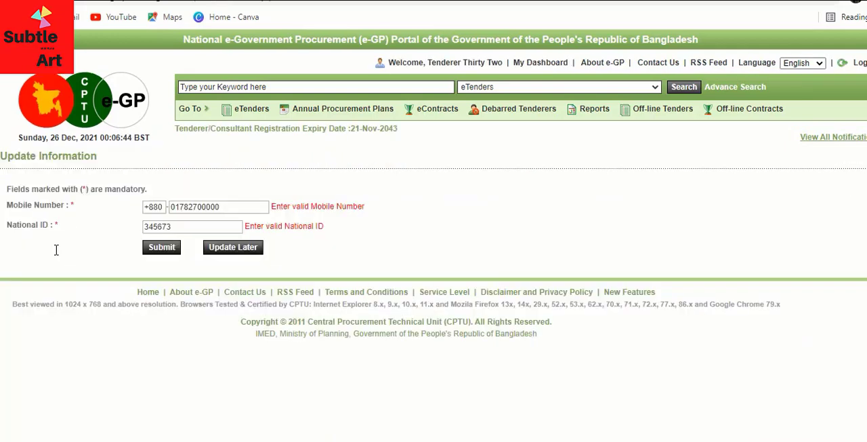
left_click(234, 250)
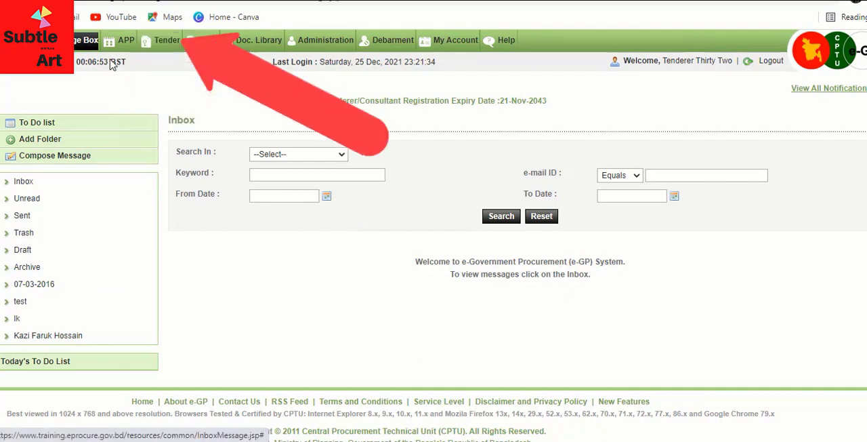
Open the JVCA list and review both the Proposed JVCA and JVCA Partner Requests tabs.
mouse_move(166, 42)
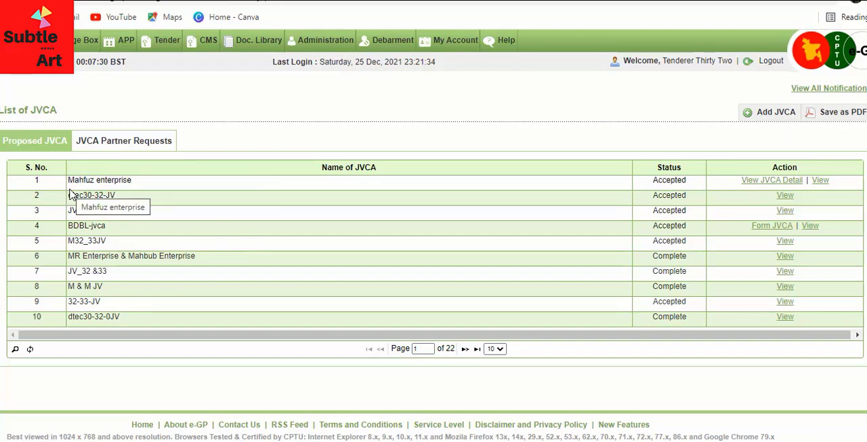
scroll(119, 185, "down", 2)
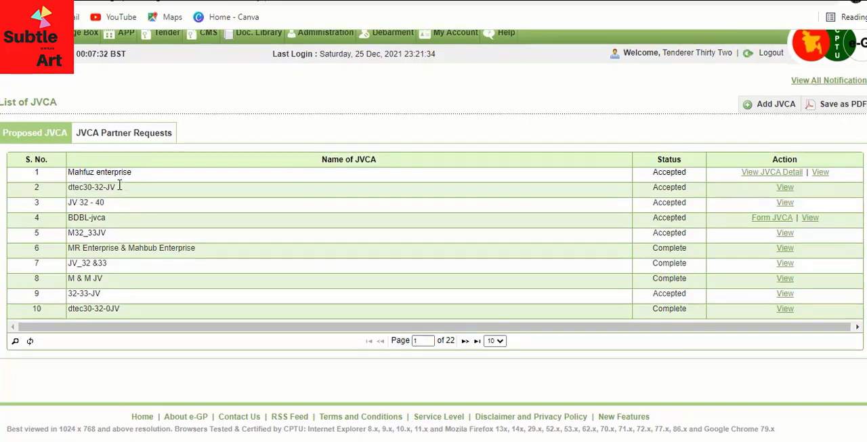
scroll(157, 275, "up", 2)
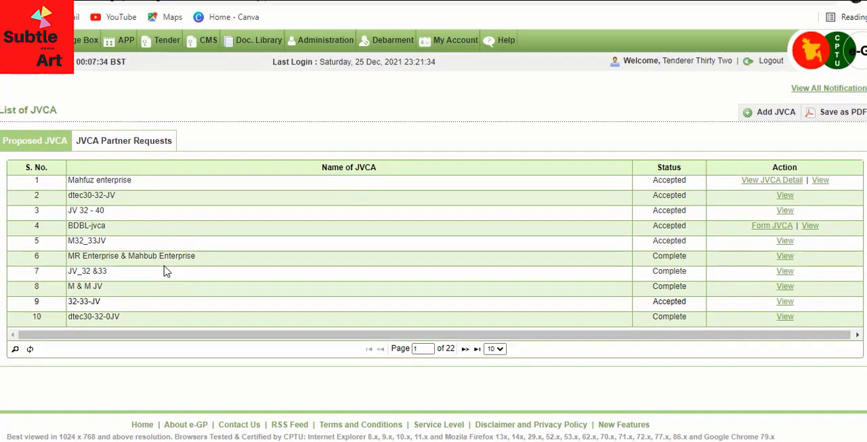
left_click(123, 141)
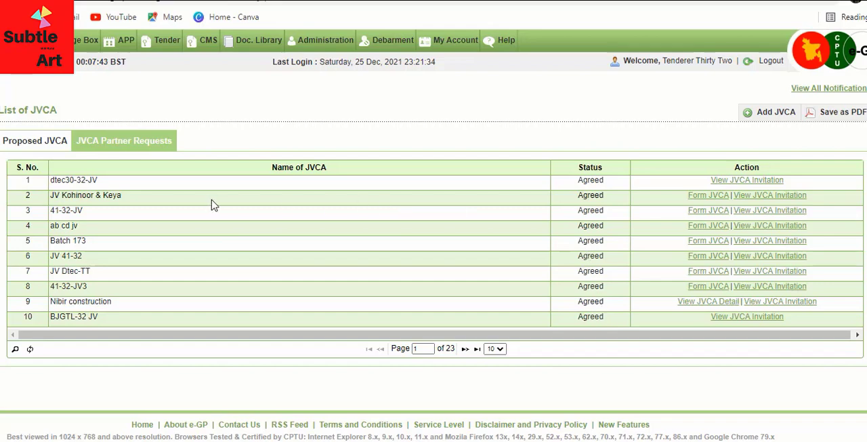
left_click(51, 145)
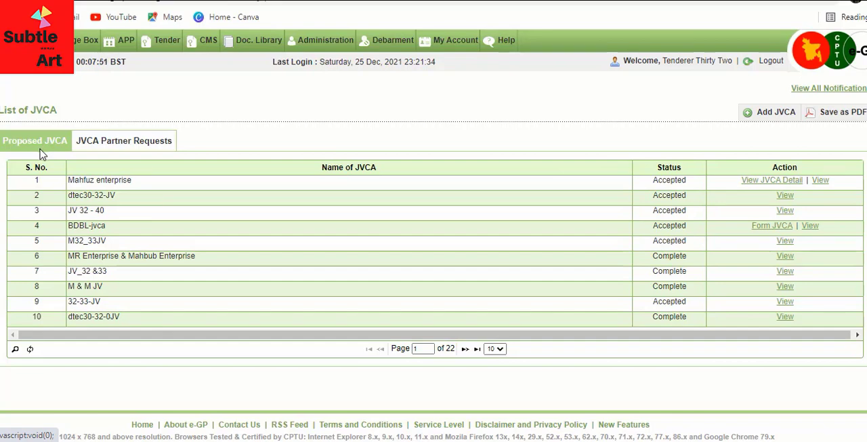
left_click(116, 144)
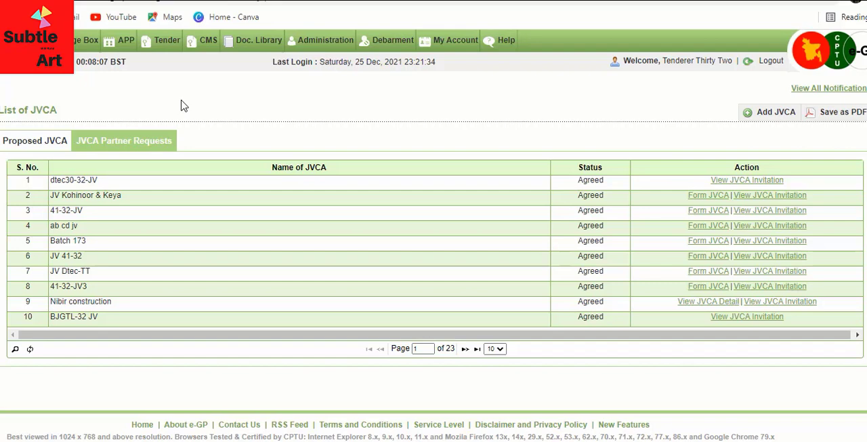
Start adding a new JVCA and enter the JVCA name A-B (JV).
left_click(766, 112)
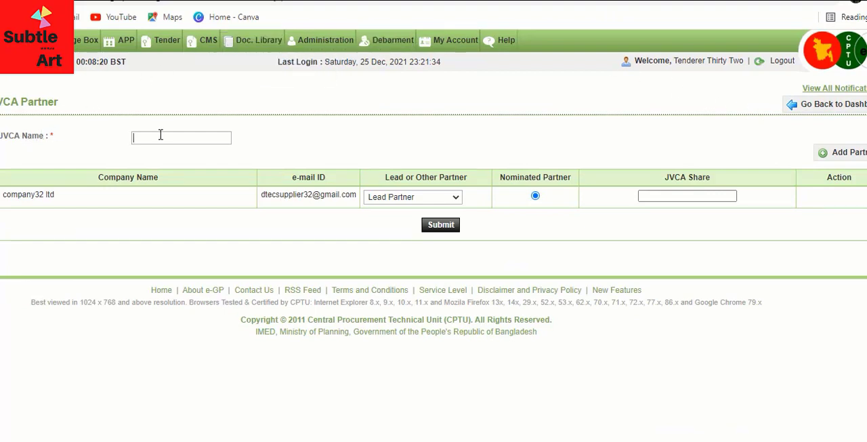
triple_click(11, 138)
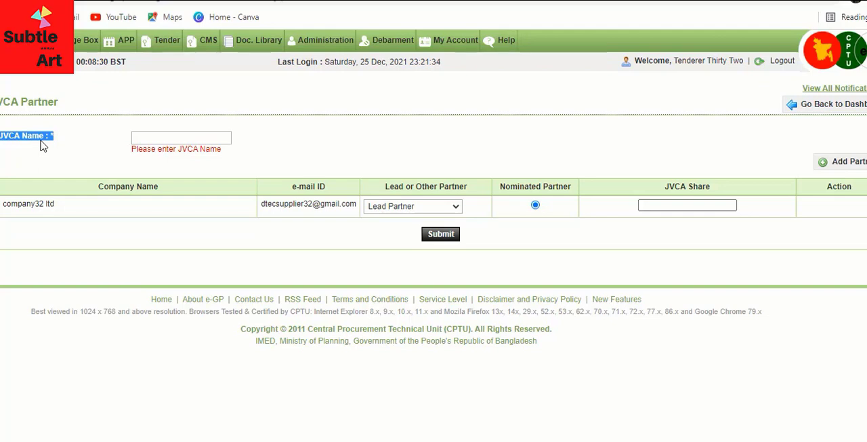
left_click(192, 141)
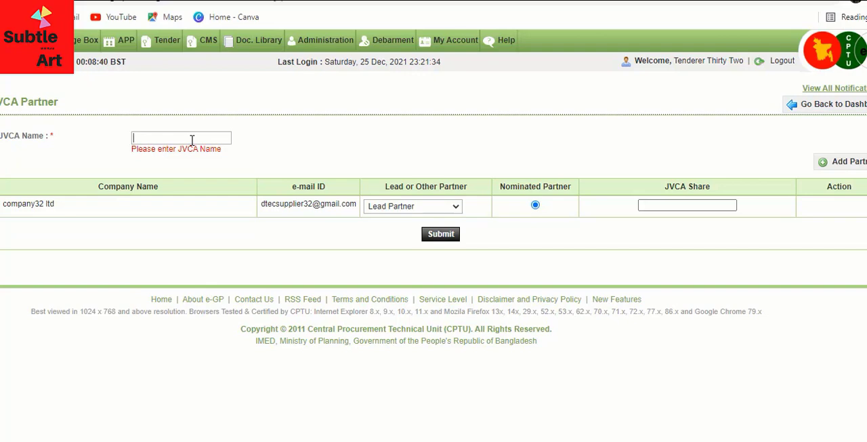
type("A-")
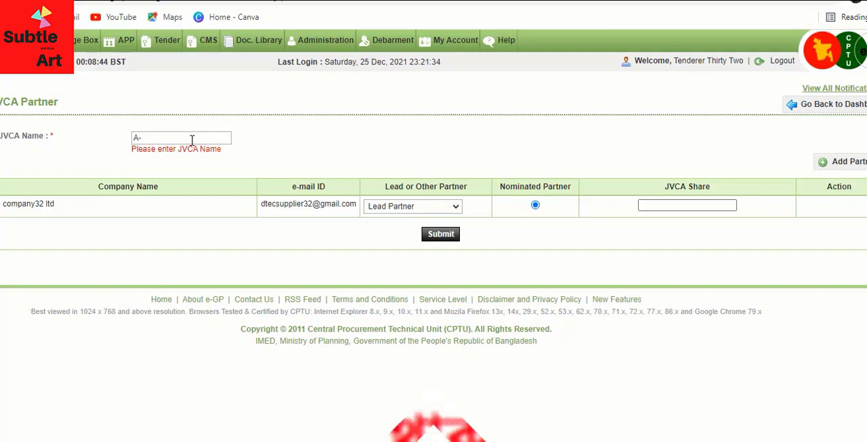
type("B ")
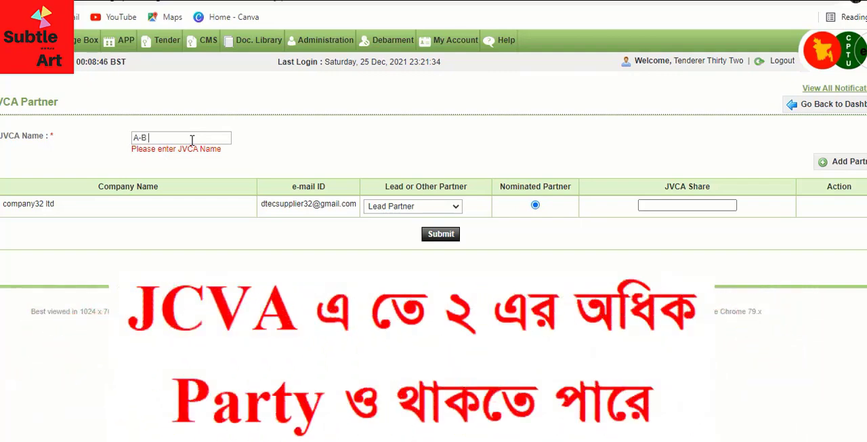
type("JV")
key("Left")
type("(")
left_click_drag(138, 137, 141, 139)
left_click(142, 139)
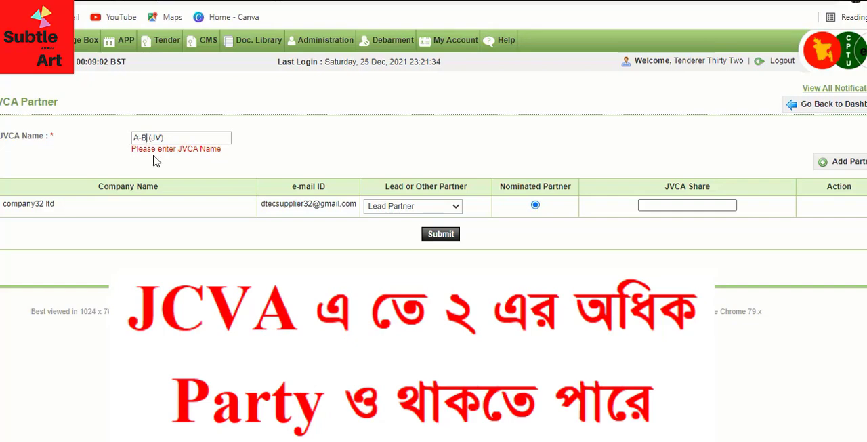
type("-C")
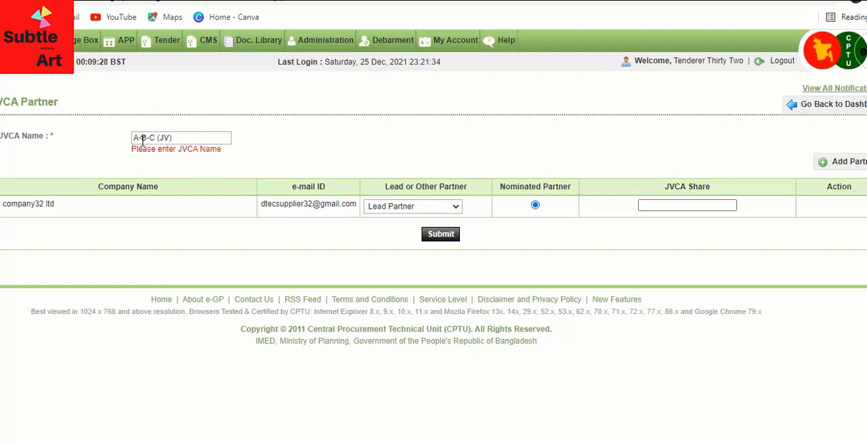
key("BackSpace")
key("BackSpace")
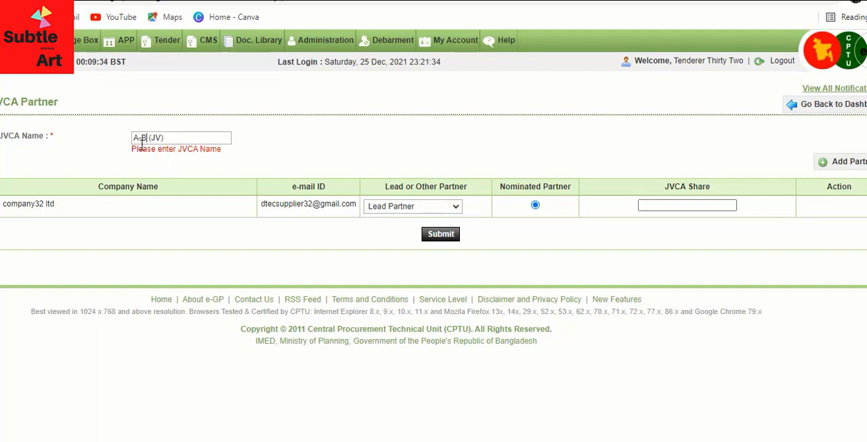
Set company32 ltd's role to Lead Partner.
left_click(169, 163)
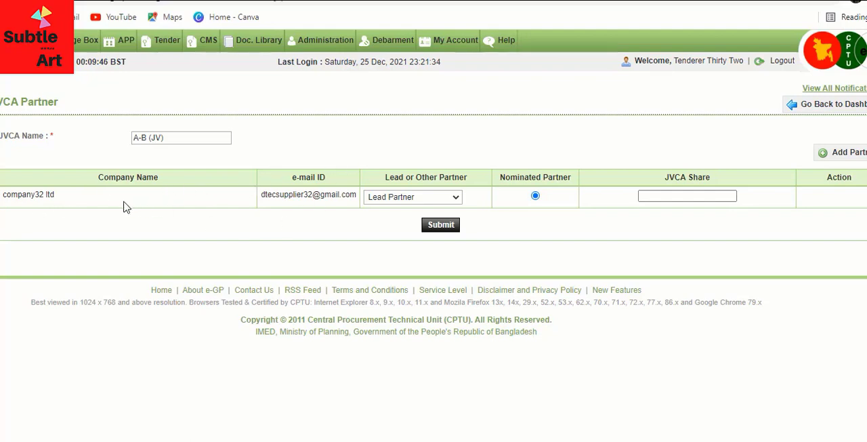
left_click(455, 198)
left_click(412, 220)
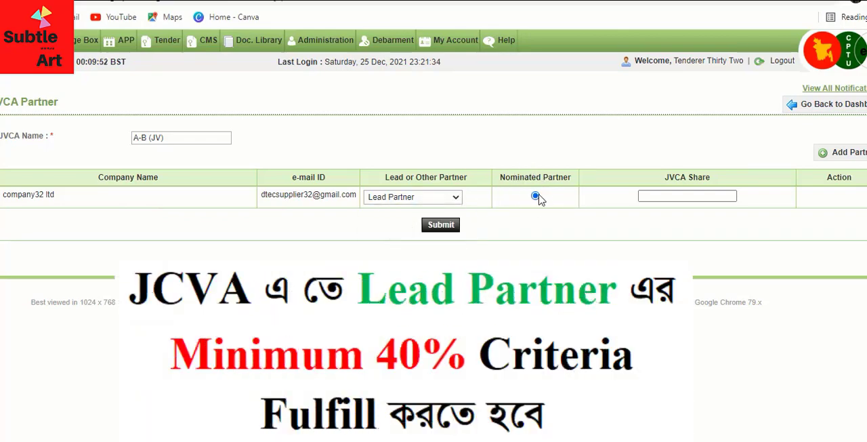
Try to enter 40% as the lead partner's JVCA share and dismiss the alert.
left_click(673, 197)
type("4")
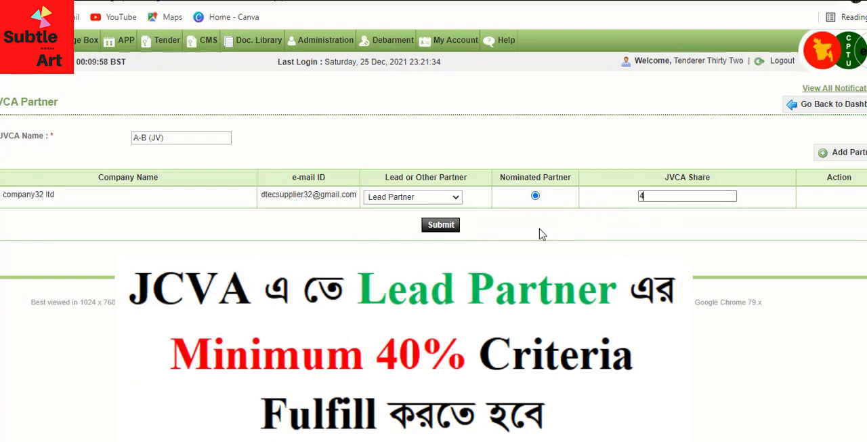
type("0%")
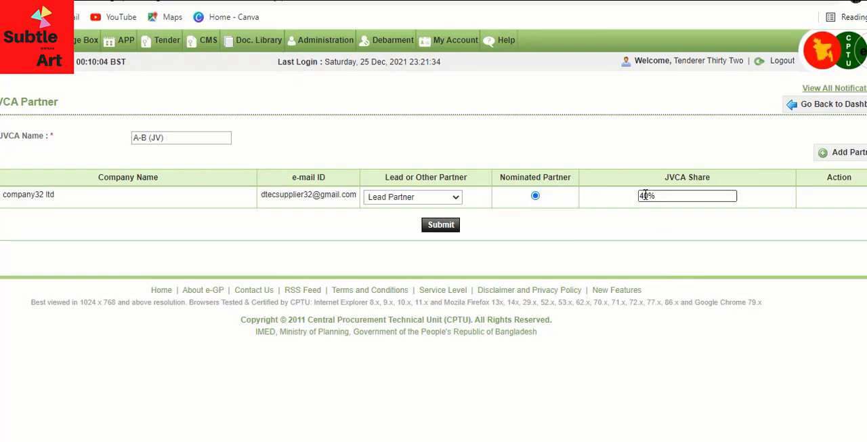
left_click(657, 227)
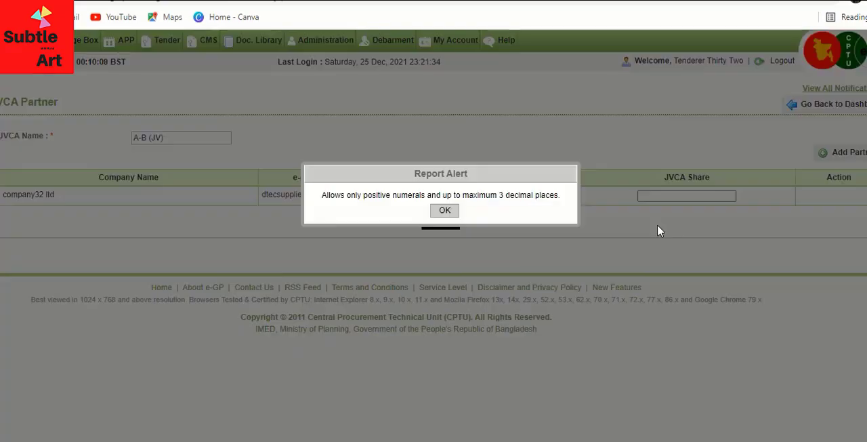
left_click(444, 210)
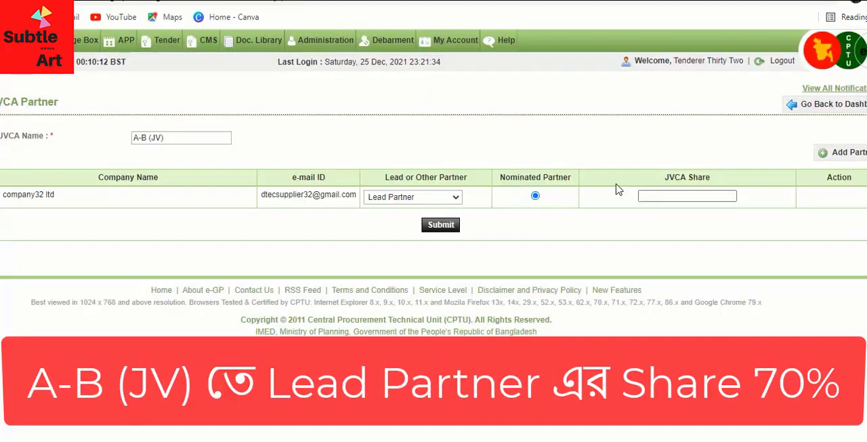
Set the lead partner's JVCA share to 70.
left_click(649, 196)
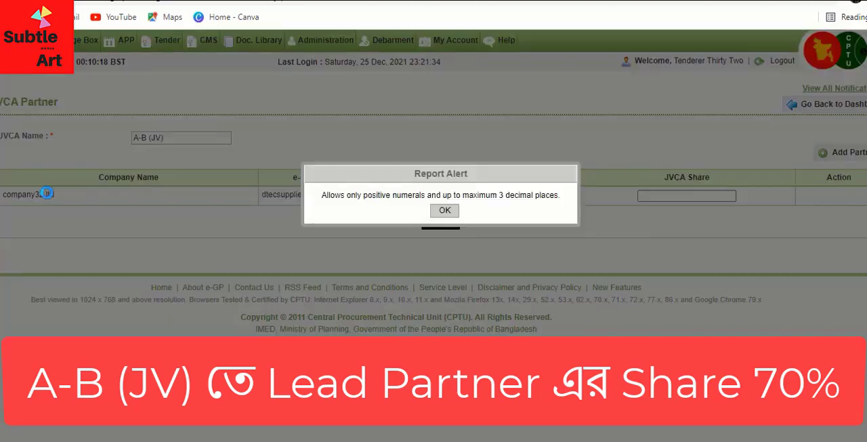
left_click(46, 195)
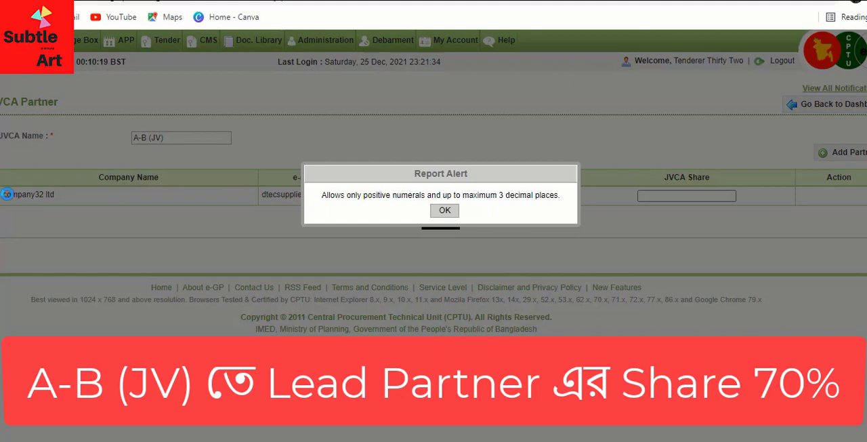
left_click(447, 211)
left_click(664, 196)
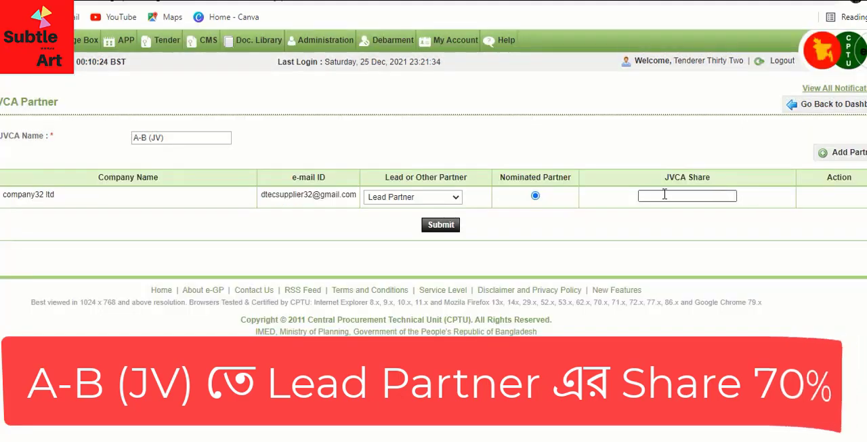
type("70")
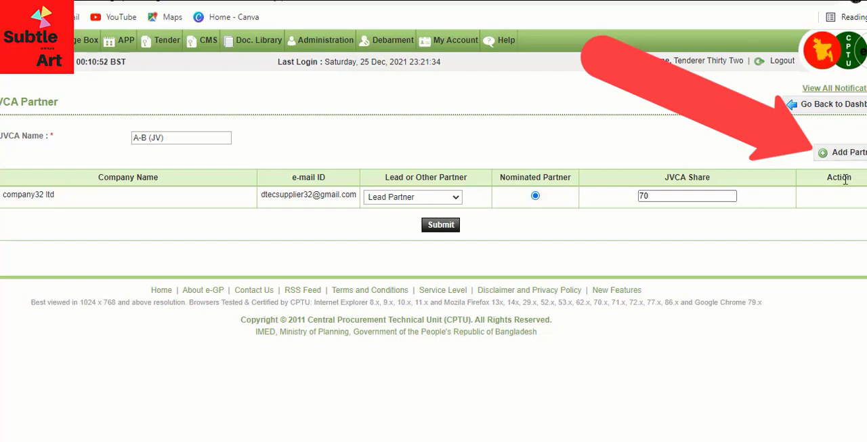
Open Add Partner and search for the second company by its registered e-mail ID.
left_click(846, 155)
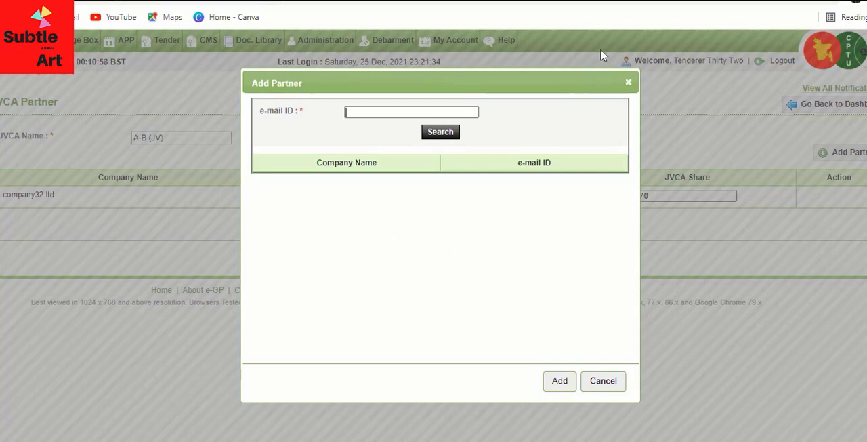
left_click(372, 111)
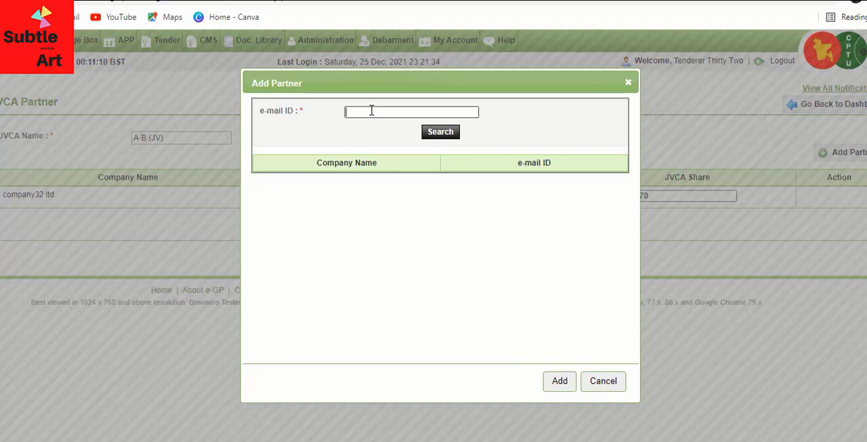
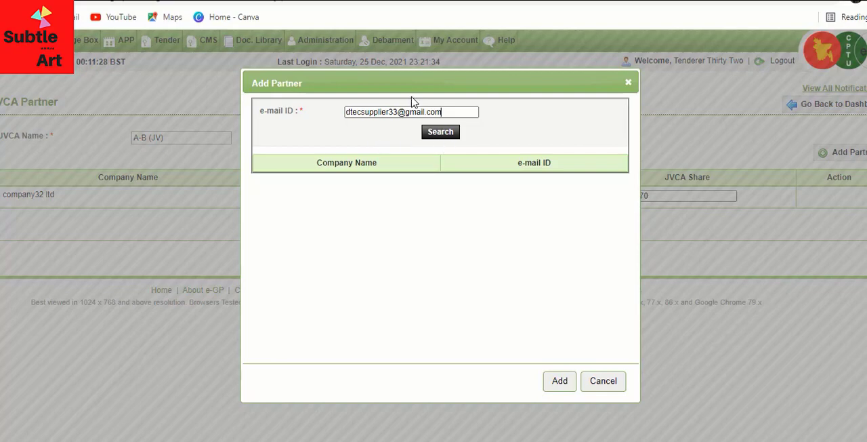
left_click(442, 134)
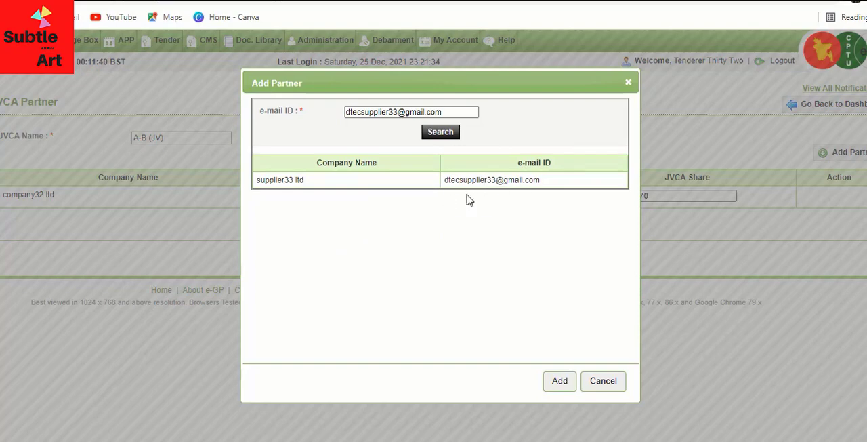
Add supplier33 ltd as a partner and set its role to Other Partner.
left_click(559, 381)
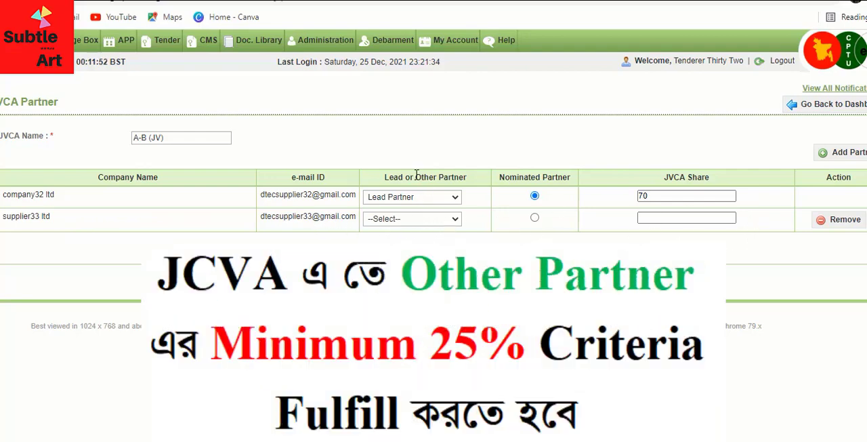
left_click(455, 220)
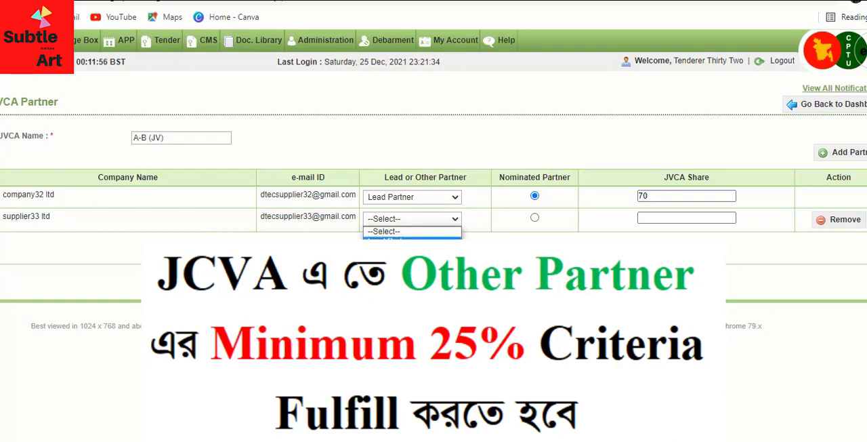
left_click(400, 251)
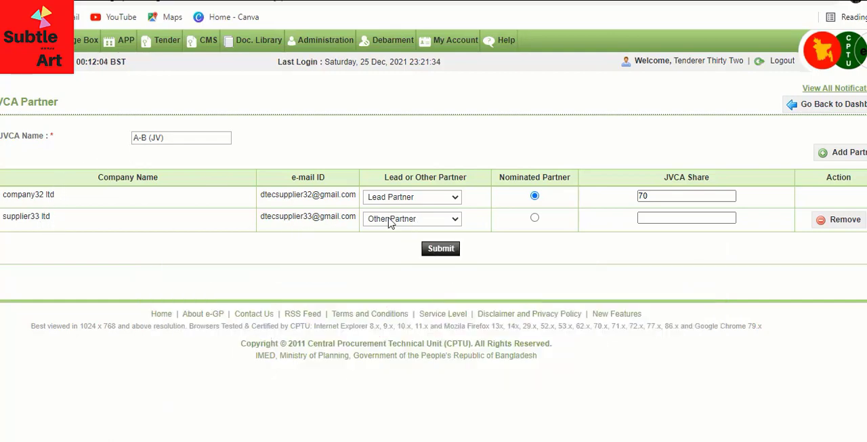
Set supplier33 ltd's JVCA share to 30 and submit the JVCA.
left_click(687, 218)
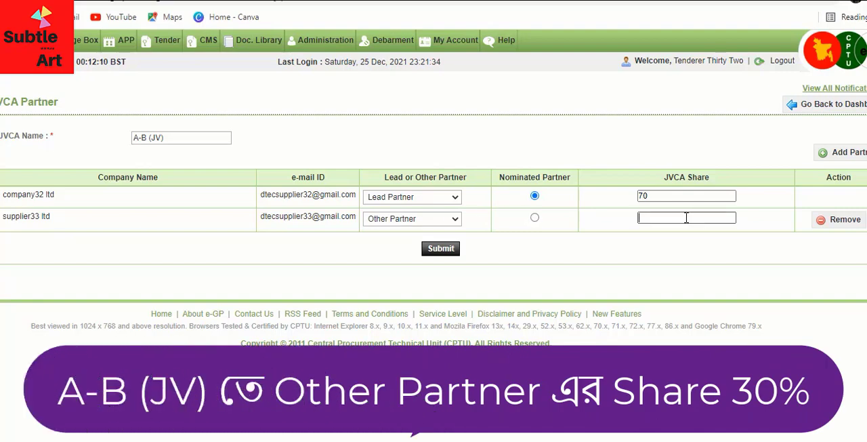
type("30")
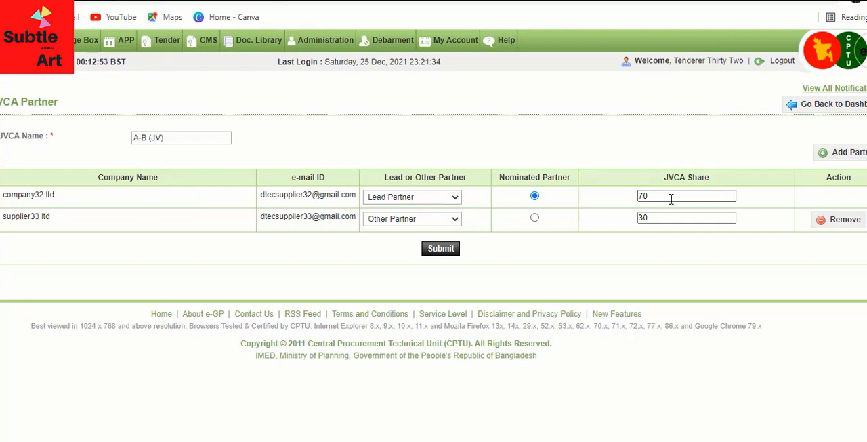
left_click_drag(670, 198, 593, 196)
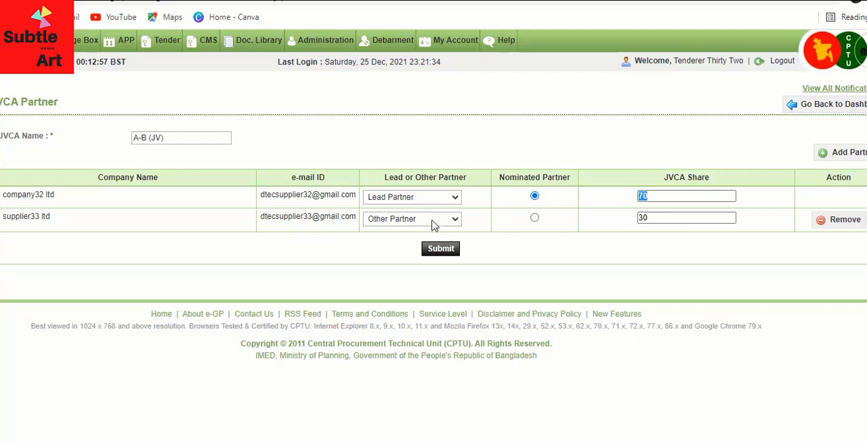
left_click_drag(668, 217, 614, 221)
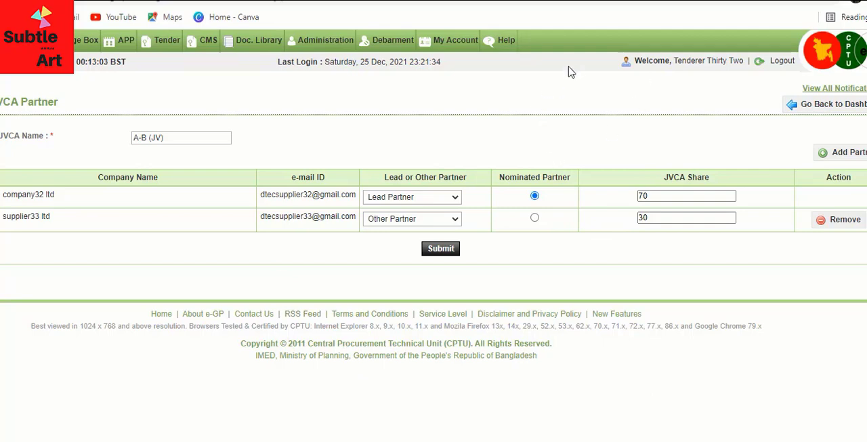
left_click(441, 250)
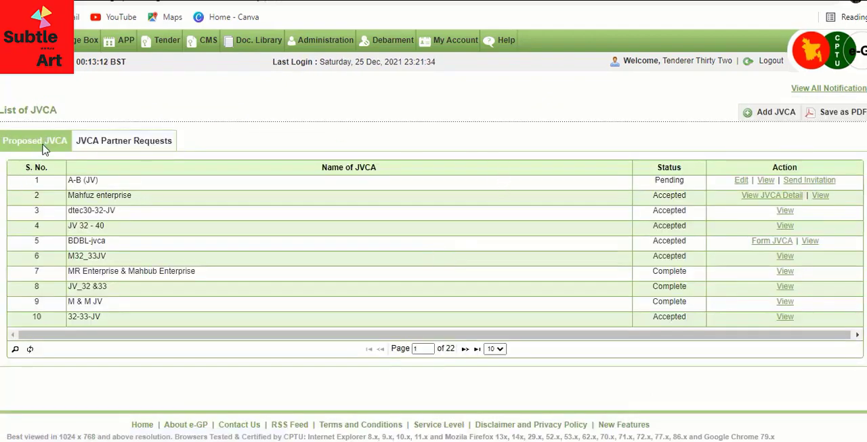
Open Send Invitation for A-B (JV) in the proposed JVCA list and send the partner invitation.
left_click_drag(22, 180, 844, 181)
left_click(812, 178)
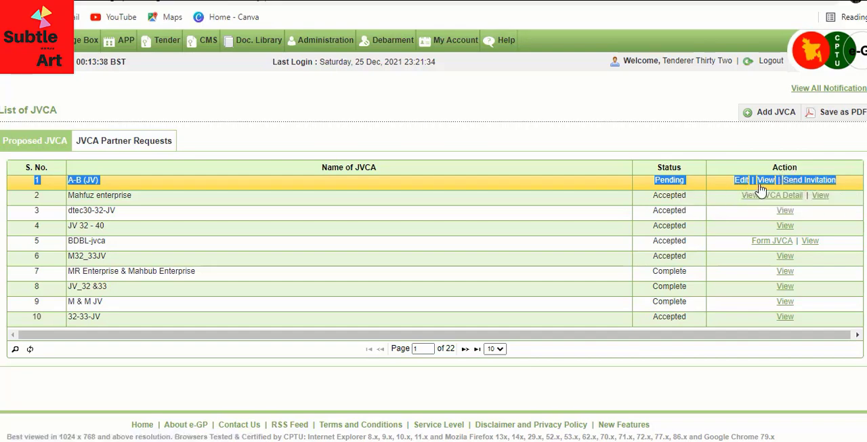
left_click(829, 184)
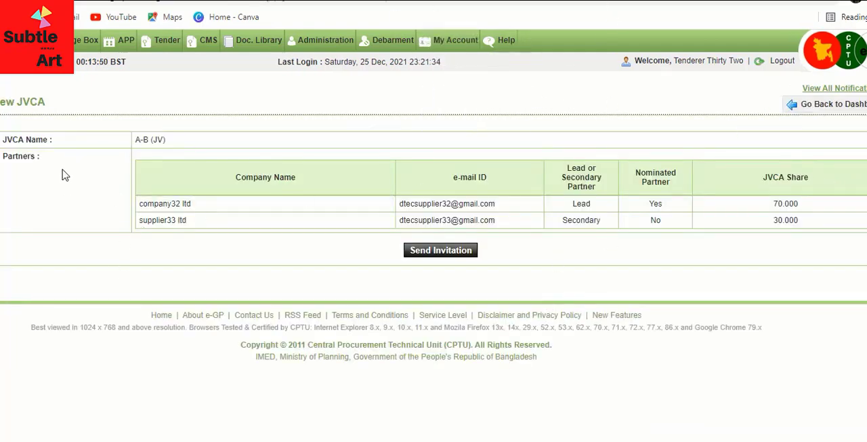
left_click_drag(135, 140, 173, 140)
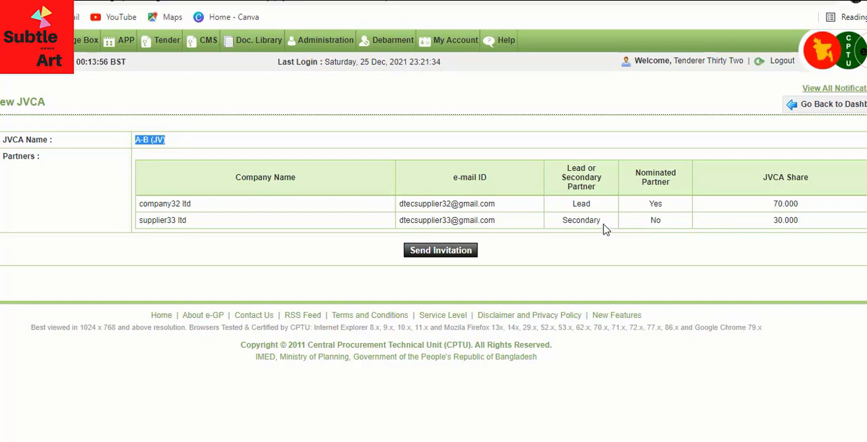
left_click_drag(606, 229, 557, 229)
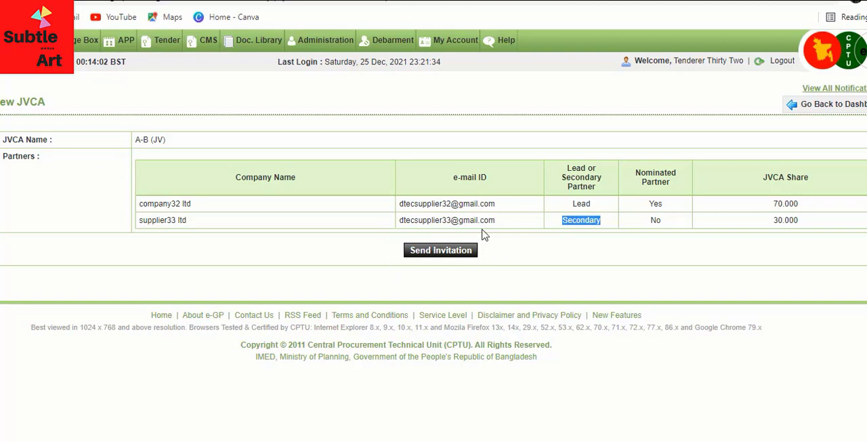
left_click(442, 251)
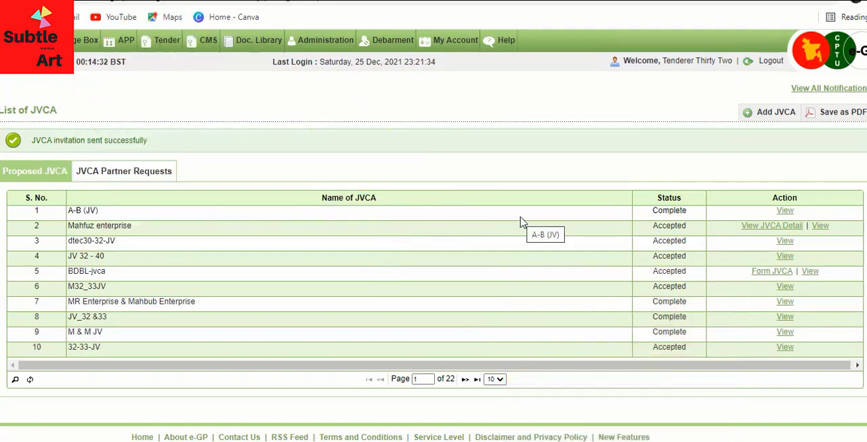
Log out and sign in to the other partner's account using its e-mail ID.
left_click(773, 63)
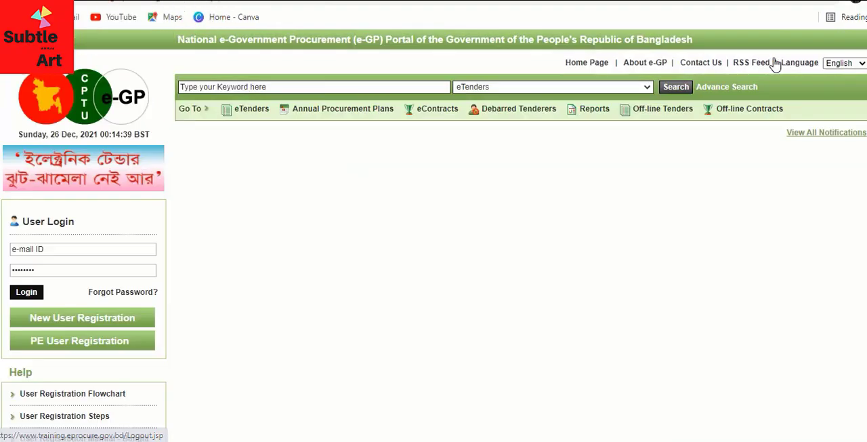
left_click(82, 250)
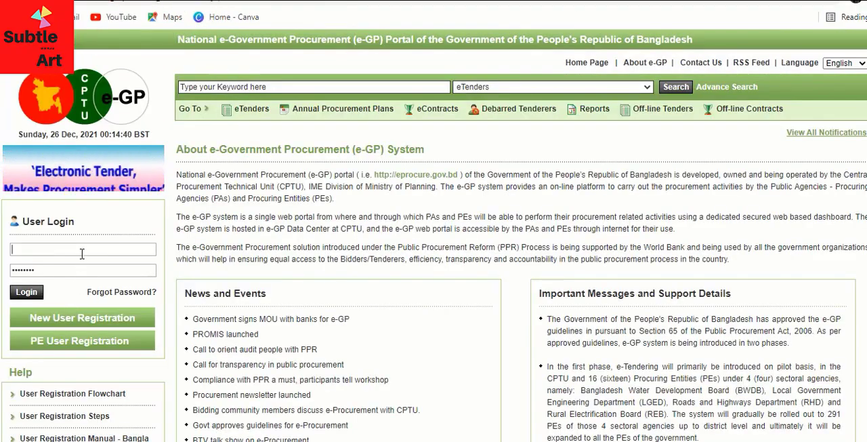
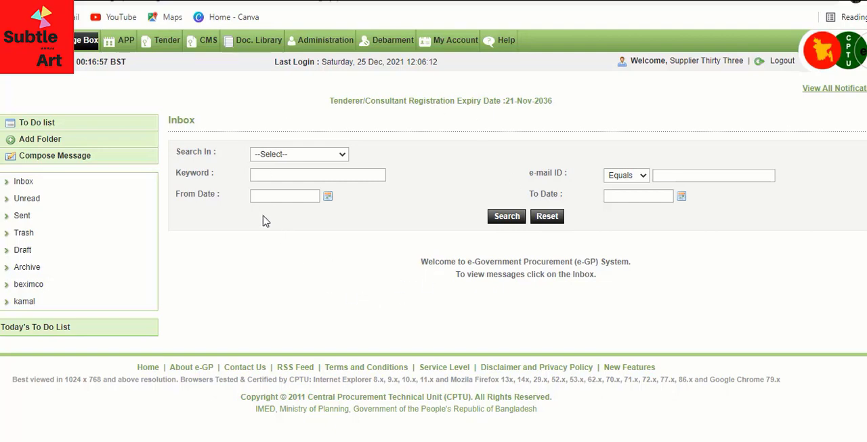
Open the JVCA partner requests and process the A-B (JV) request.
mouse_move(167, 42)
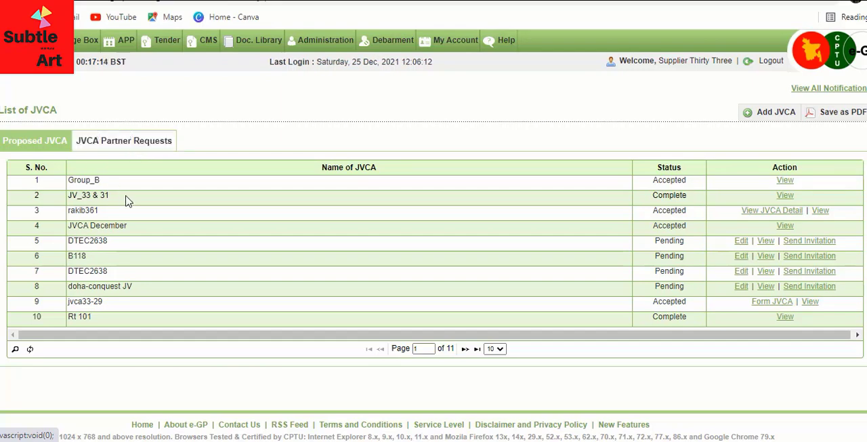
left_click(145, 142)
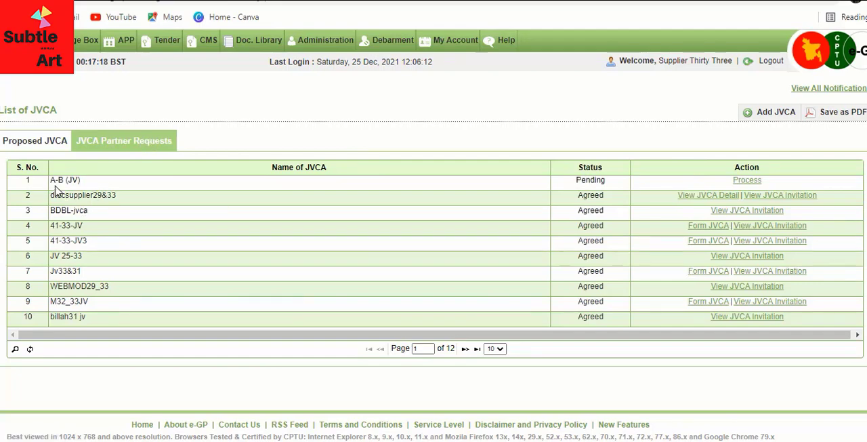
left_click_drag(24, 186, 86, 185)
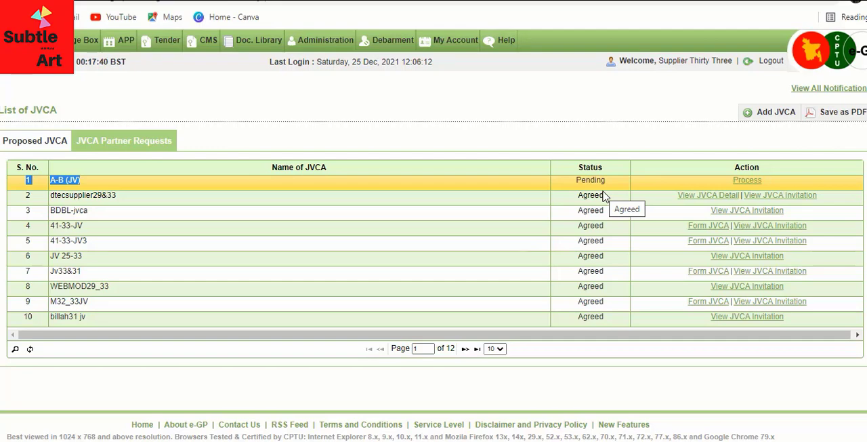
left_click(731, 172)
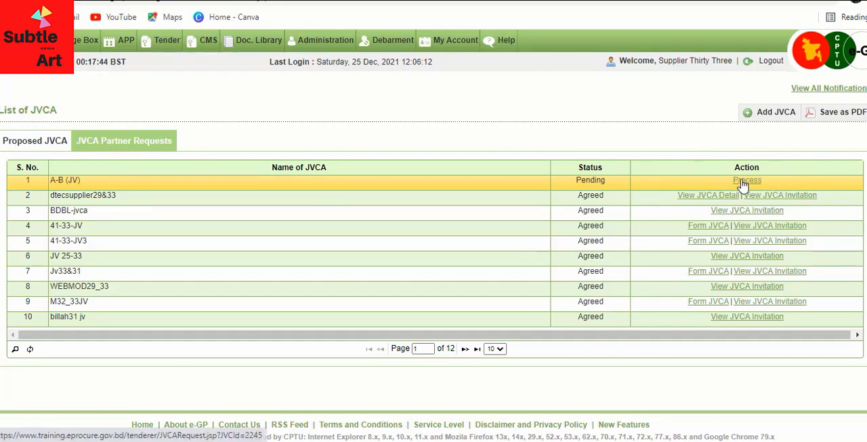
left_click(748, 182)
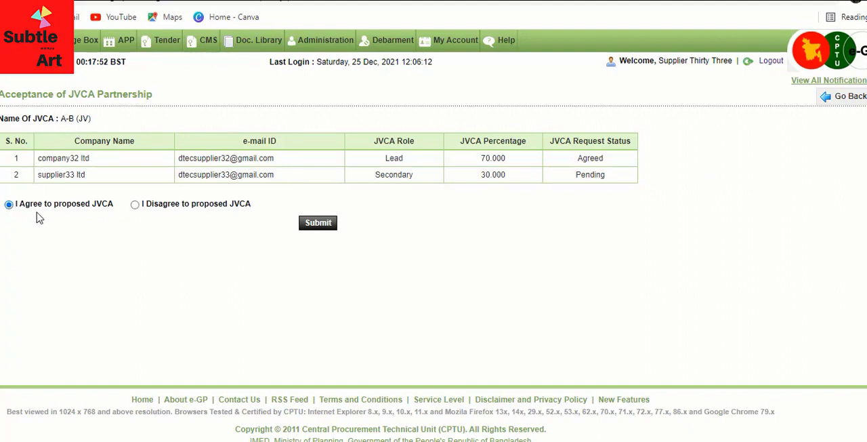
Agree to the proposed A-B (JV) JVCA, submit, and confirm.
left_click(135, 205)
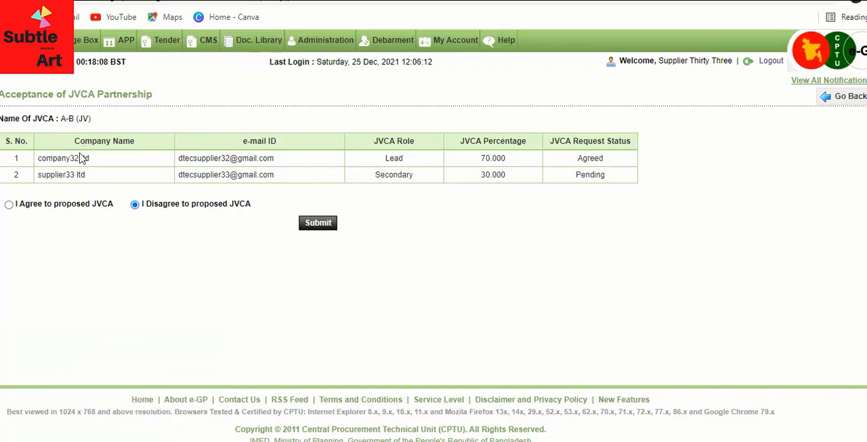
left_click_drag(81, 156, 31, 158)
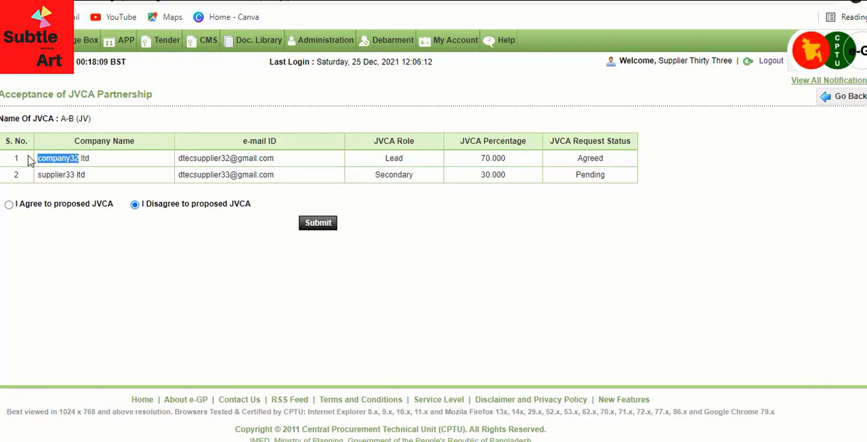
left_click(622, 158)
left_click_drag(623, 158, 563, 158)
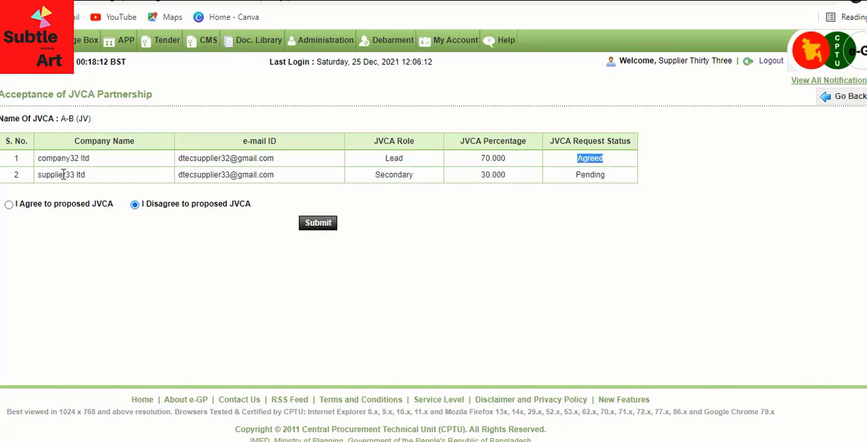
left_click_drag(72, 178, 37, 178)
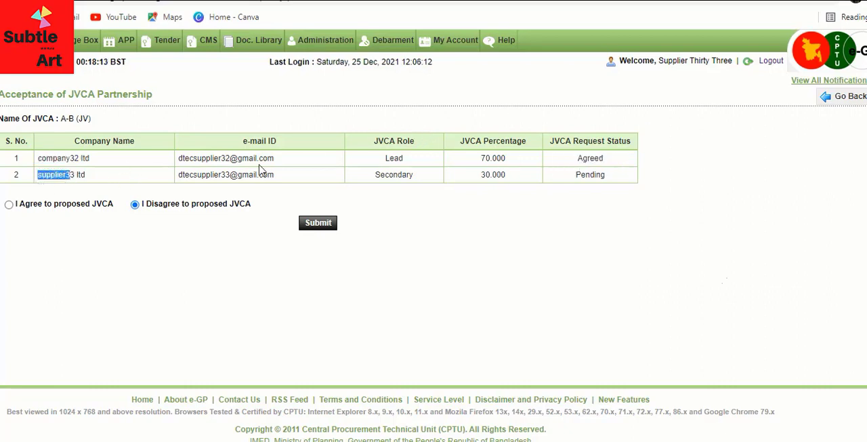
left_click(612, 179)
left_click_drag(611, 178, 568, 174)
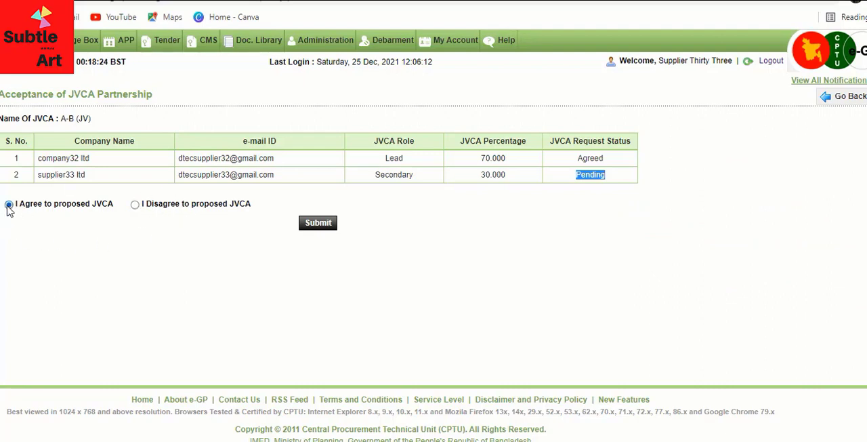
left_click(8, 205)
left_click(318, 224)
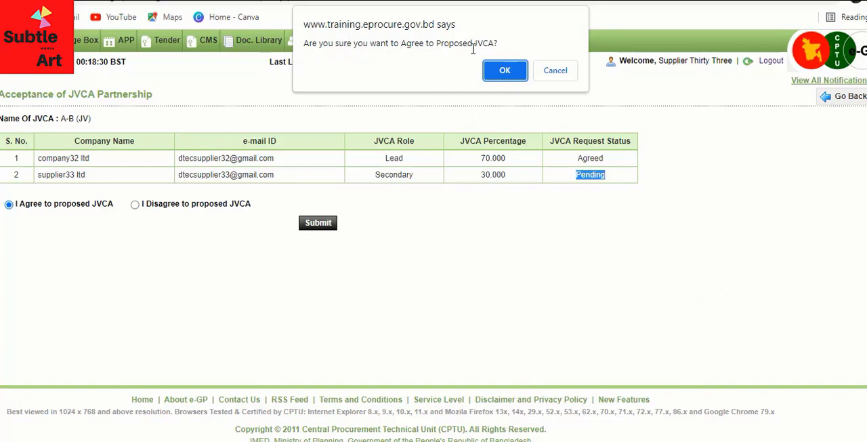
left_click(507, 70)
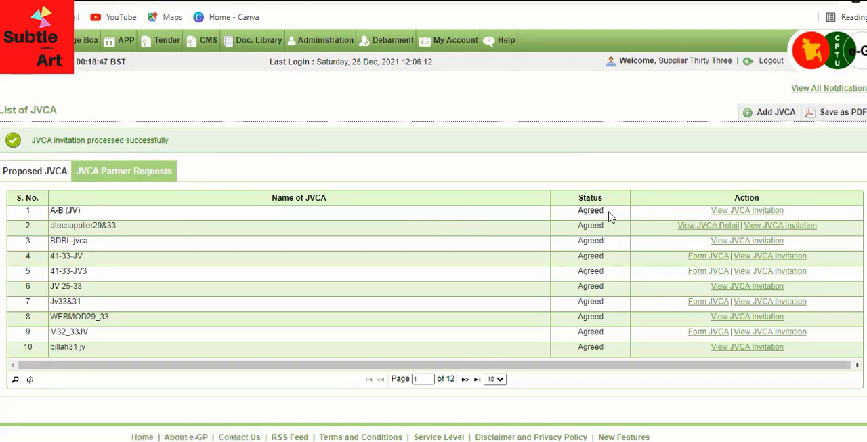
Check the A-B (JV) status in the partner requests list.
left_click_drag(610, 213, 585, 221)
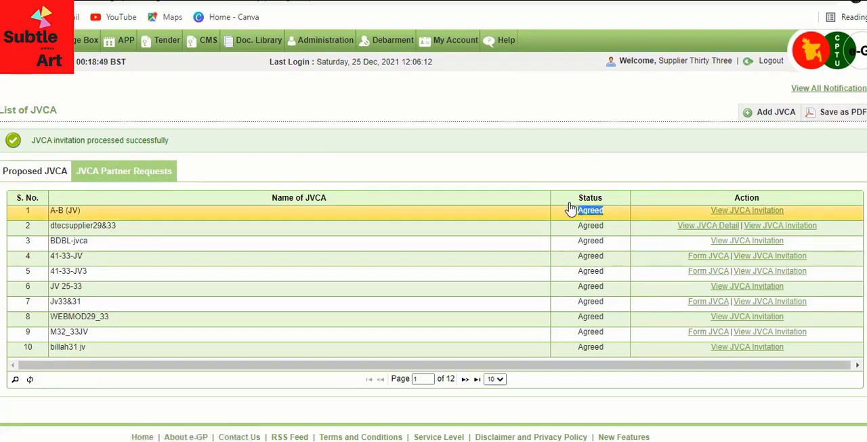
left_click(497, 215)
left_click(450, 242)
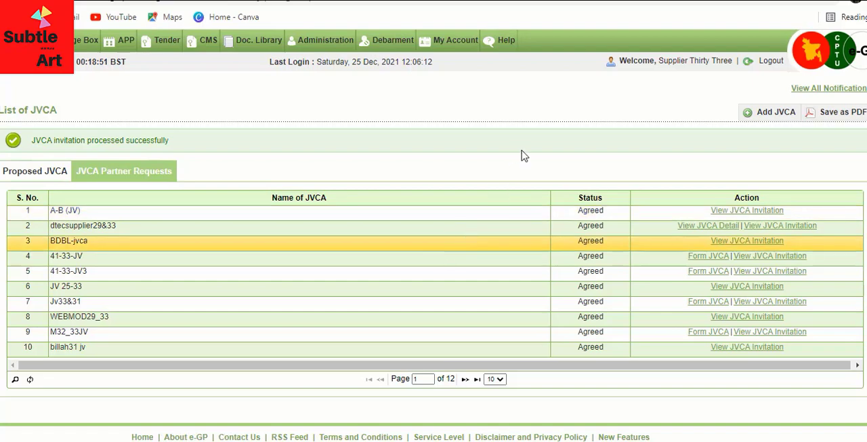